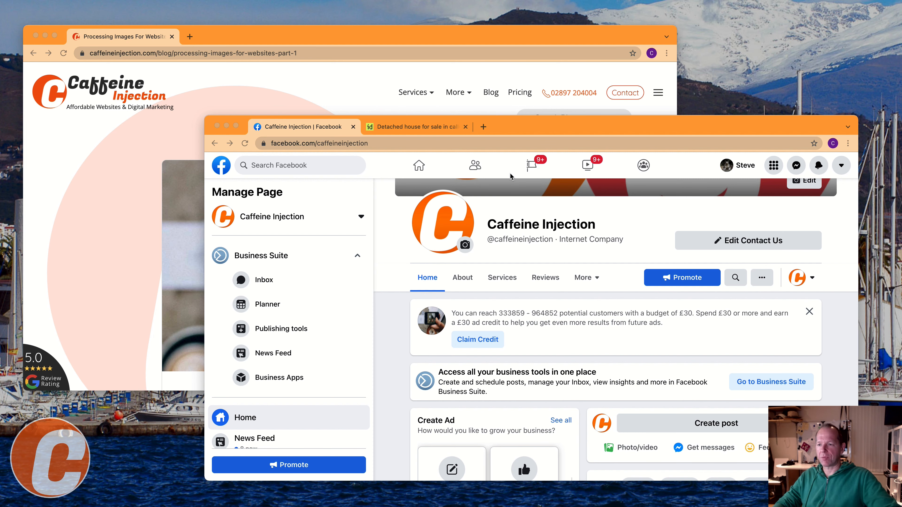
- Look over the opening of the "Processing Images For Websites Part 1" blog post, then return to the Facebook page
{"action": "left_click", "coordinate": [115, 179]}
{"action": "scroll", "coordinate": [533, 181], "scroll_direction": "down", "scroll_amount": 3}
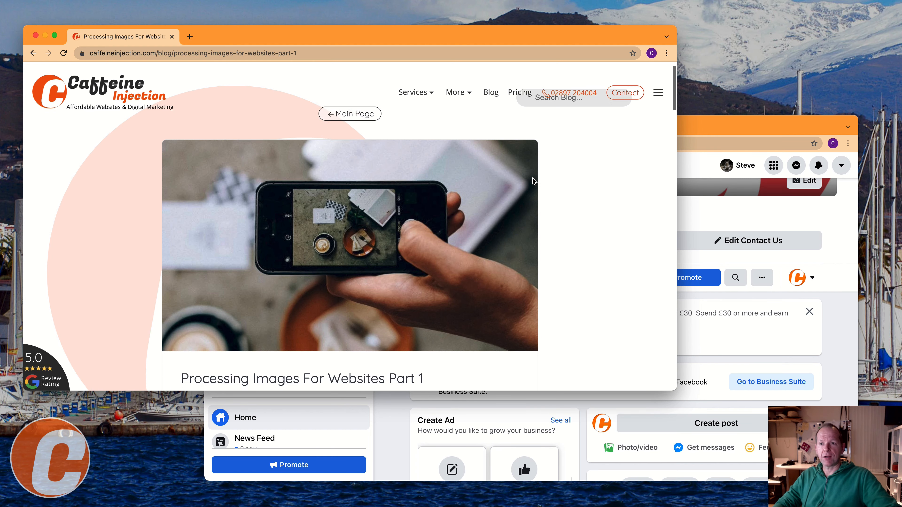
{"action": "scroll", "coordinate": [533, 181], "scroll_direction": "up", "scroll_amount": 3}
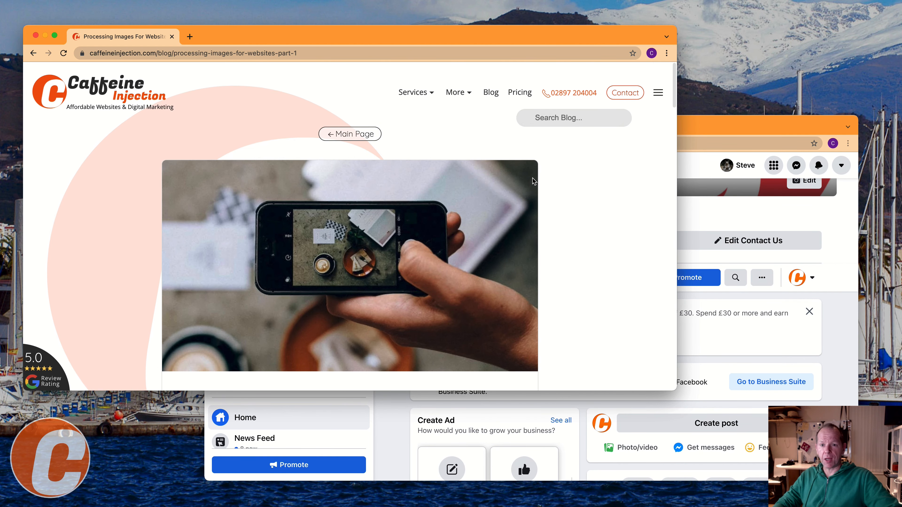
{"action": "scroll", "coordinate": [534, 181], "scroll_direction": "down", "scroll_amount": 5}
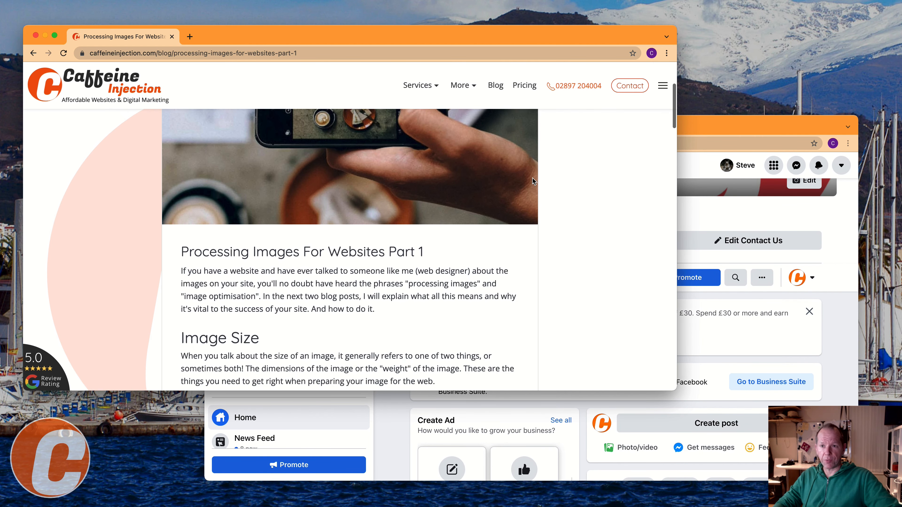
{"action": "scroll", "coordinate": [534, 181], "scroll_direction": "up", "scroll_amount": 3}
{"action": "scroll", "coordinate": [533, 181], "scroll_direction": "up", "scroll_amount": 2}
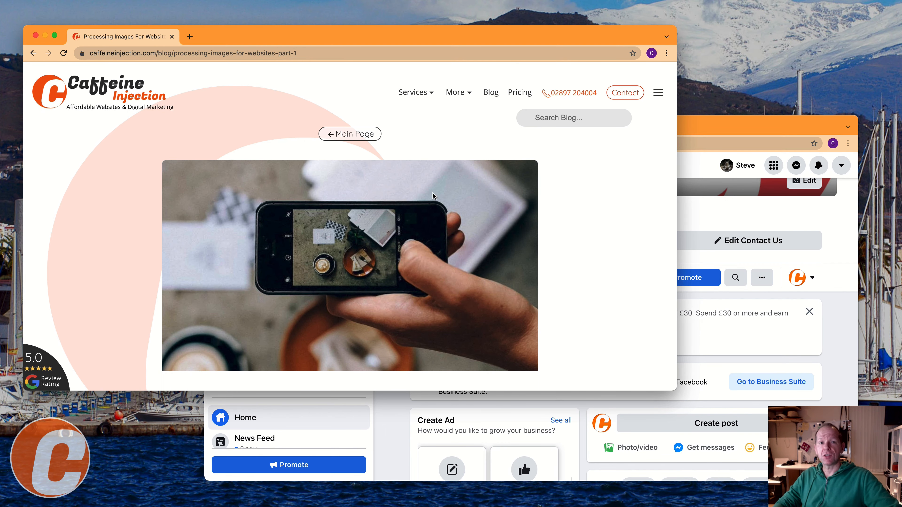
{"action": "left_click", "coordinate": [823, 267]}
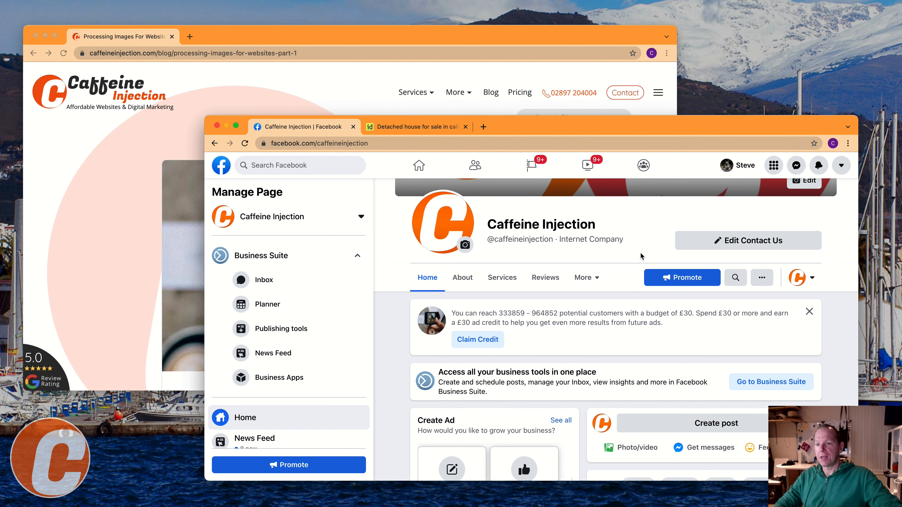
- Save the blog post's header image of the phone onto the desktop
{"action": "left_click", "coordinate": [107, 202]}
{"action": "scroll", "coordinate": [378, 199], "scroll_direction": "down", "scroll_amount": 3}
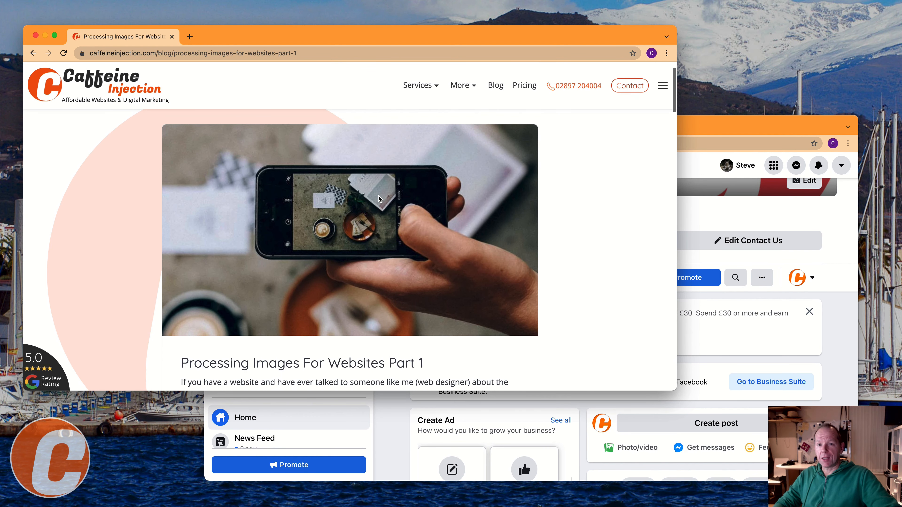
{"action": "scroll", "coordinate": [378, 199], "scroll_direction": "up", "scroll_amount": 1}
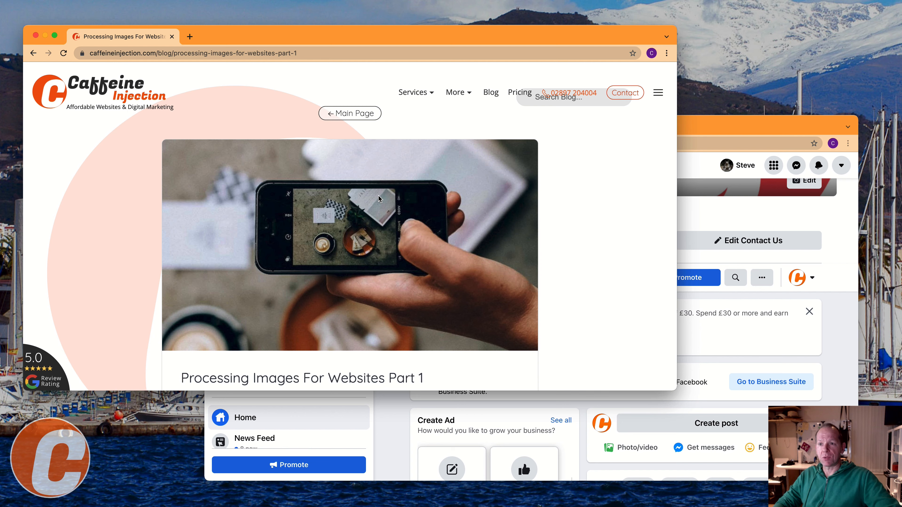
{"action": "left_click", "coordinate": [341, 207]}
{"action": "left_click_drag", "start_coordinate": [342, 207], "coordinate": [710, 60]}
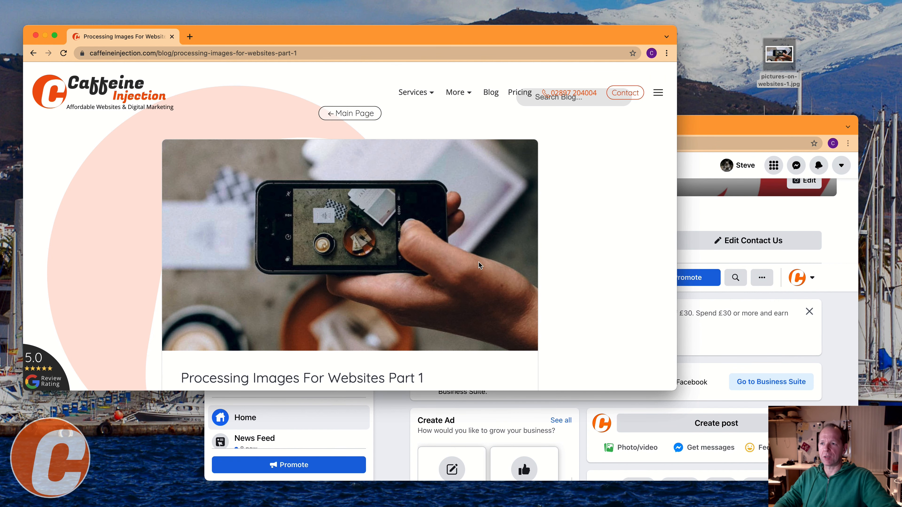
- Copy the blog post's title and introductory paragraph, ending with "And how to do it."
{"action": "scroll", "coordinate": [496, 244], "scroll_direction": "down", "scroll_amount": 3}
{"action": "scroll", "coordinate": [497, 244], "scroll_direction": "down", "scroll_amount": 3}
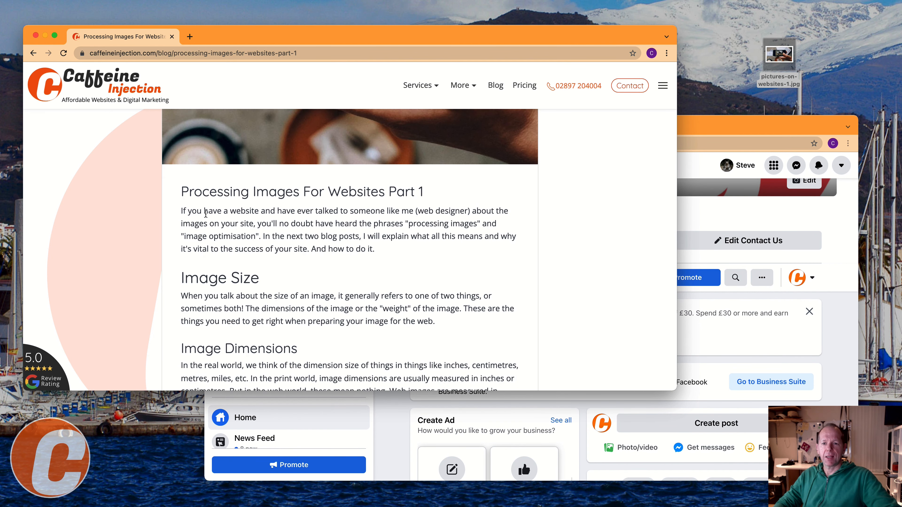
{"action": "left_click_drag", "start_coordinate": [182, 189], "coordinate": [392, 254]}
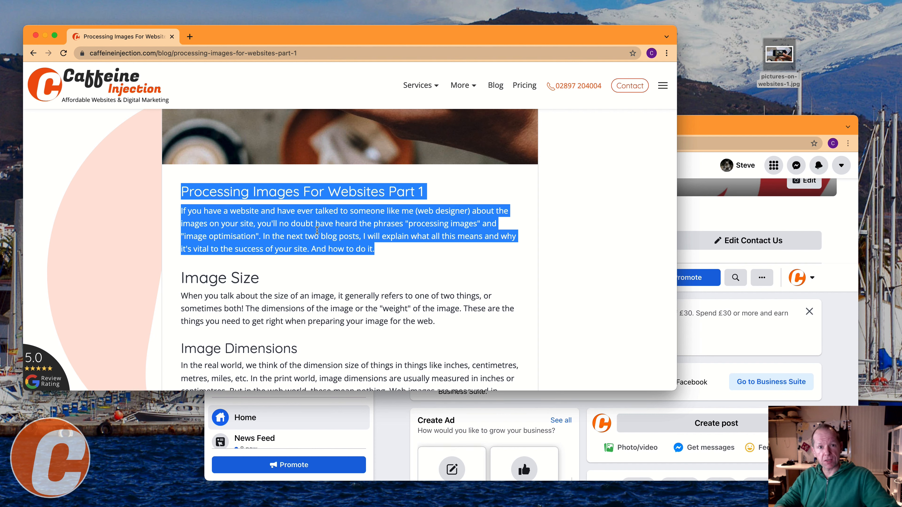
{"action": "right_click", "coordinate": [317, 230]}
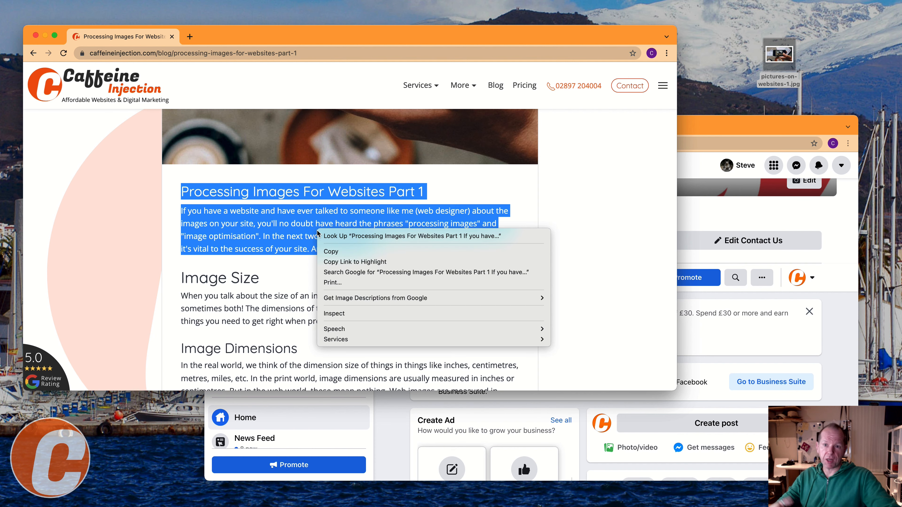
{"action": "left_click", "coordinate": [329, 252]}
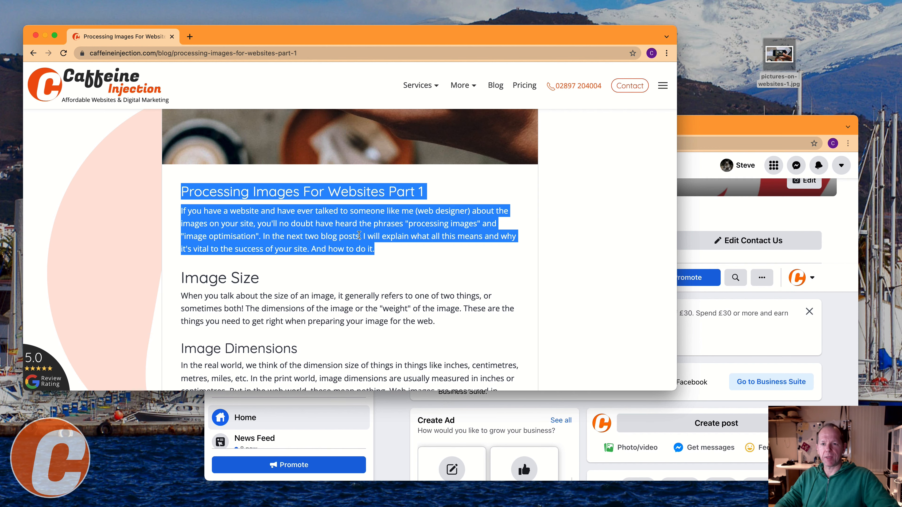
- Start a new post on the Caffeine Injection Facebook page and paste the copied title and introduction into it
{"action": "left_click", "coordinate": [824, 327]}
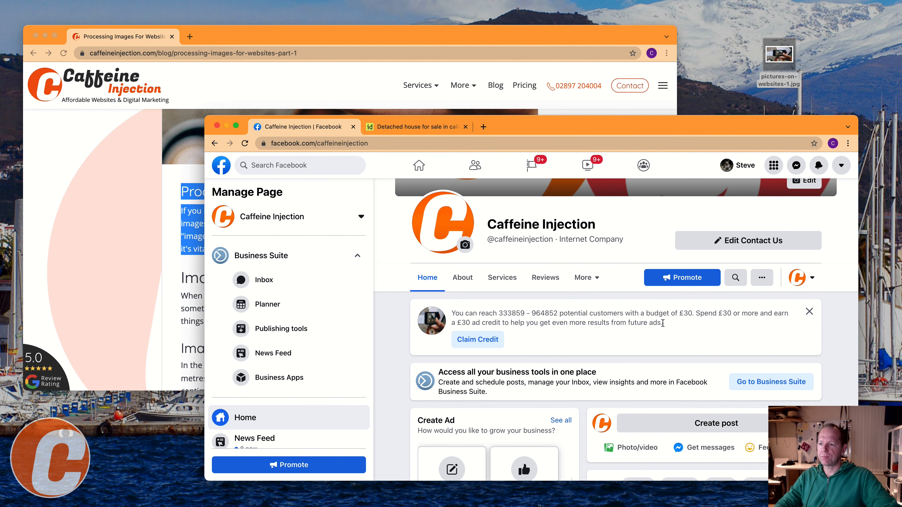
{"action": "scroll", "coordinate": [662, 324], "scroll_direction": "down", "scroll_amount": 5}
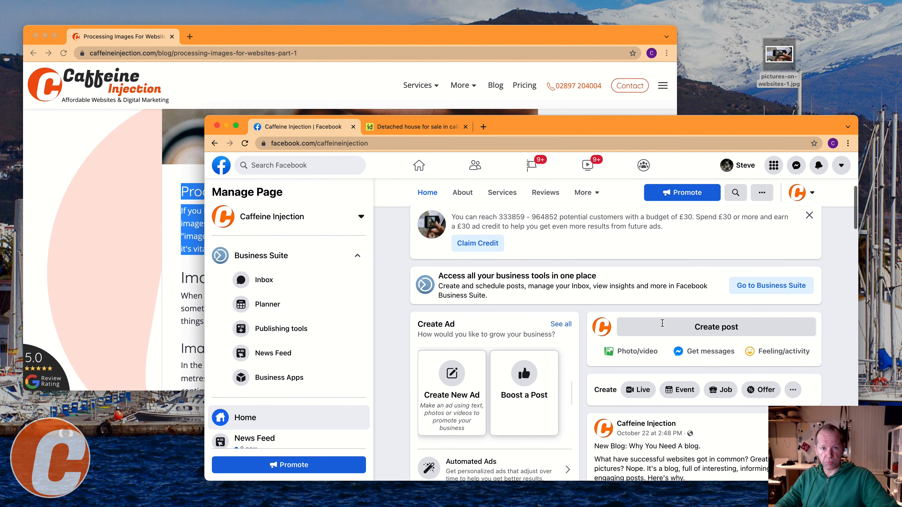
{"action": "left_click", "coordinate": [713, 309]}
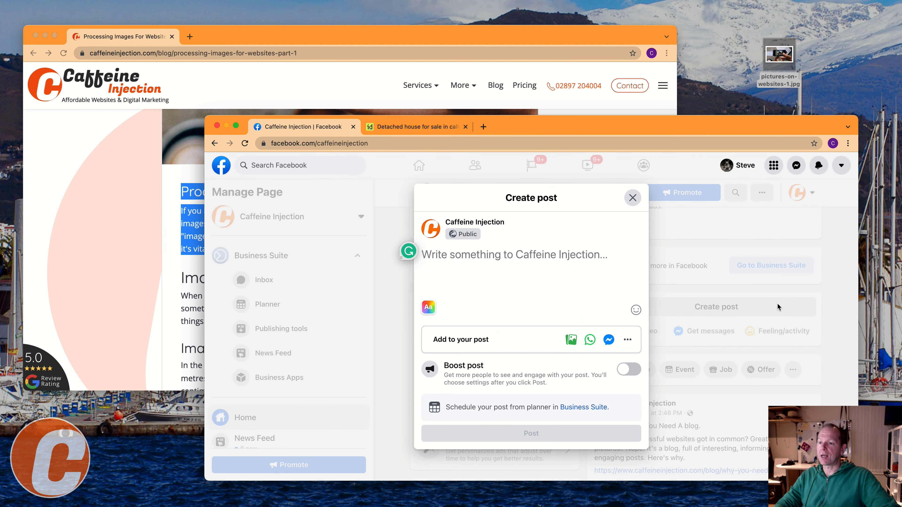
{"action": "right_click", "coordinate": [487, 257]}
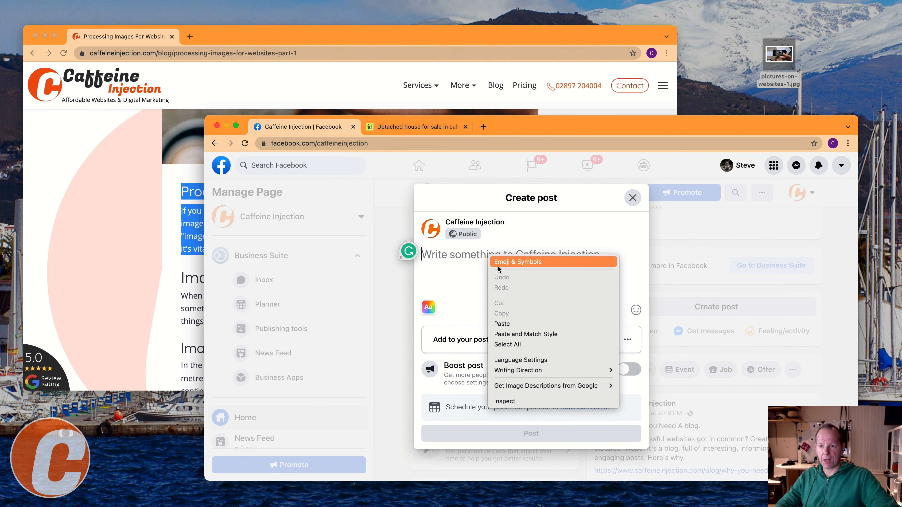
{"action": "left_click", "coordinate": [584, 323]}
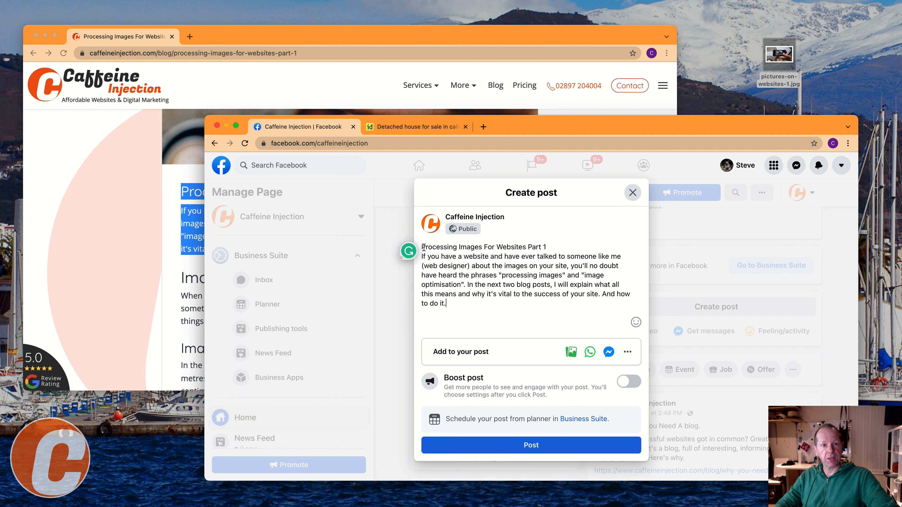
- Put "New Blog Post: " in front of the title in the post draft
{"action": "left_click", "coordinate": [423, 247]}
{"action": "type", "text": "Blog Pos"}
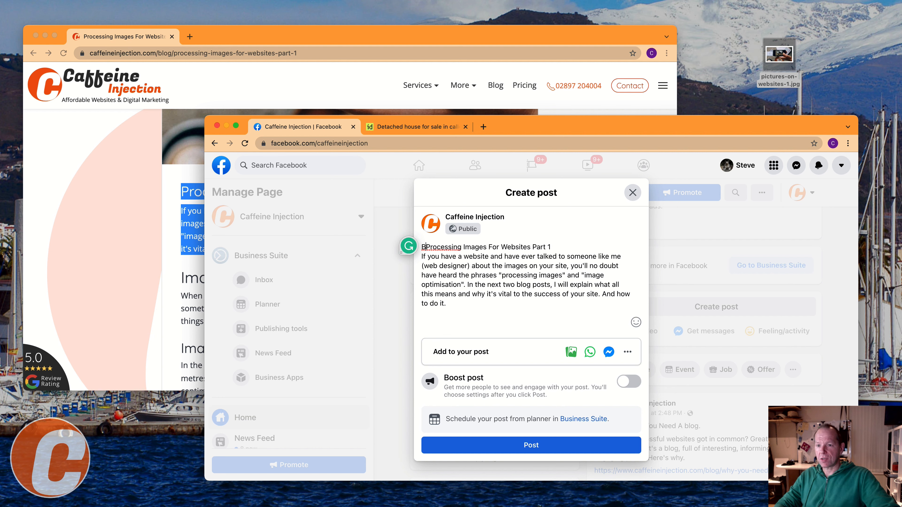
{"action": "type", "text": "t:"}
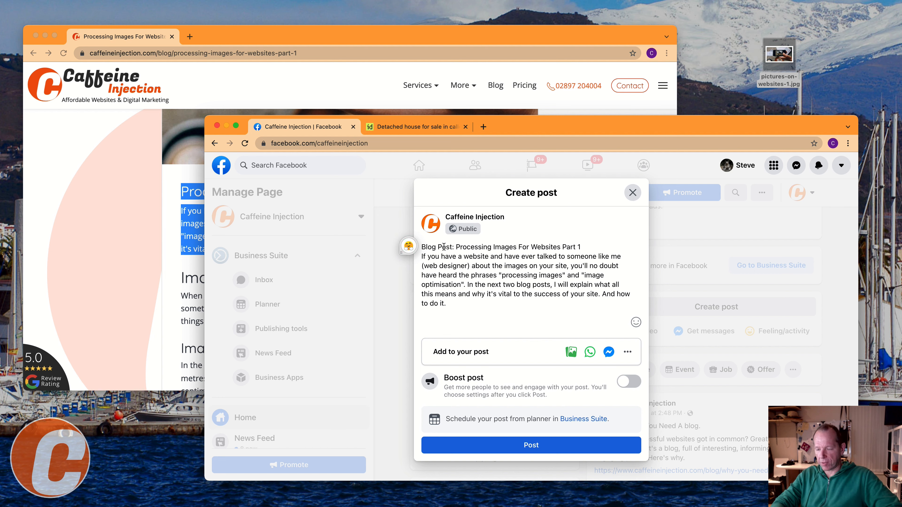
{"action": "left_click", "coordinate": [421, 247]}
{"action": "type", "text": "New"}
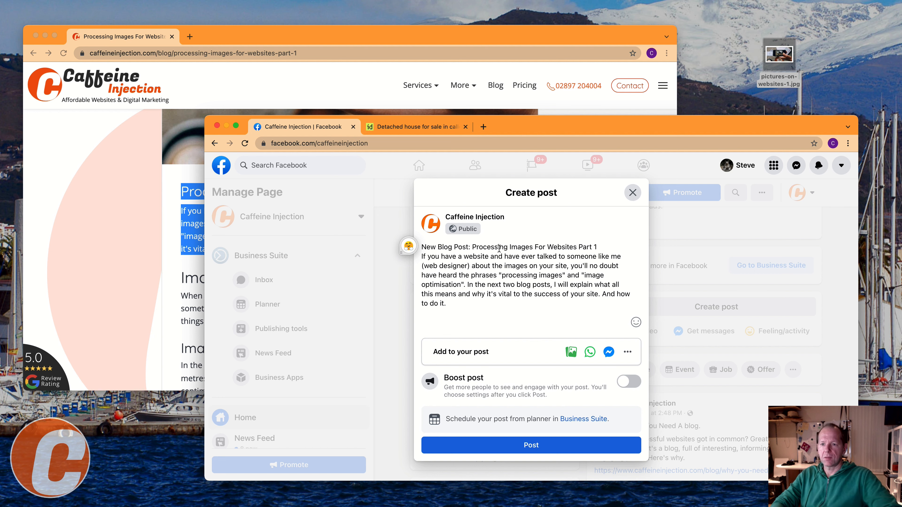
- Insert a blank line after the title and start a new paragraph below the introduction in the post draft
{"action": "left_click", "coordinate": [601, 247]}
{"action": "key", "text": "Return"}
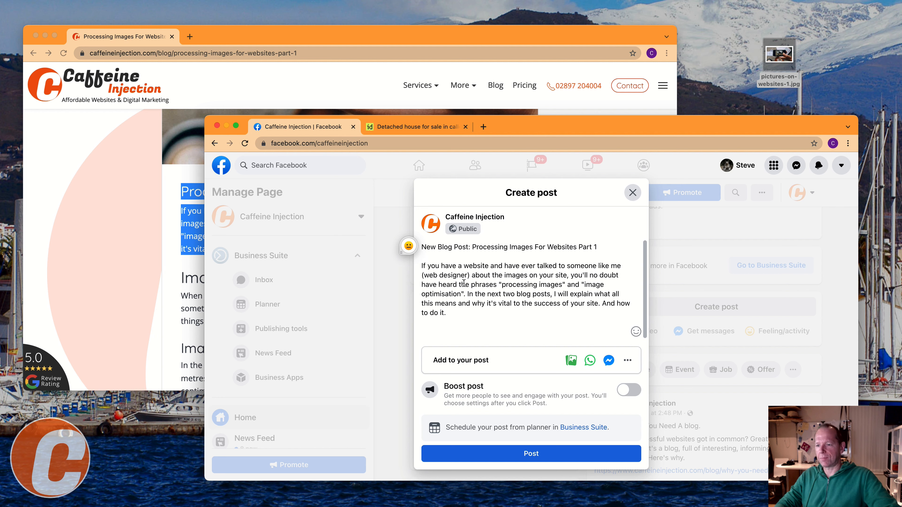
{"action": "left_click", "coordinate": [460, 318]}
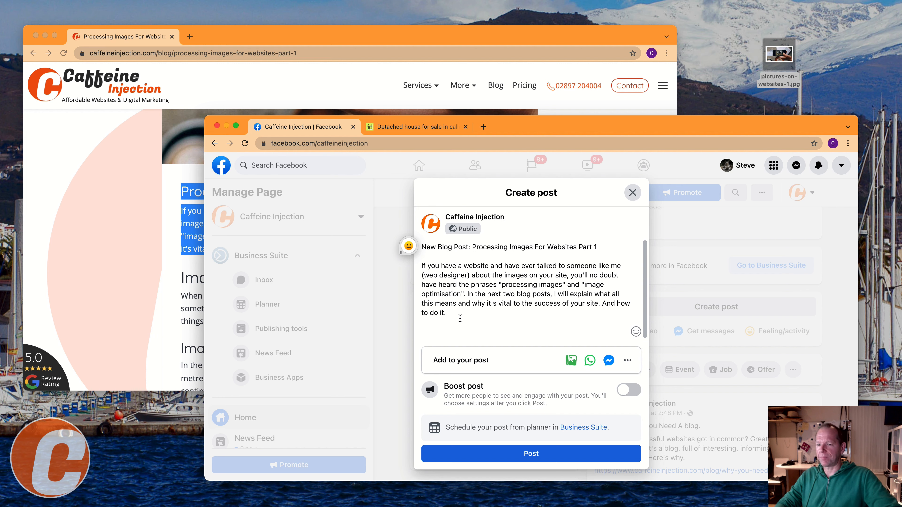
{"action": "key", "text": "Return"}
{"action": "key", "text": "Return"}
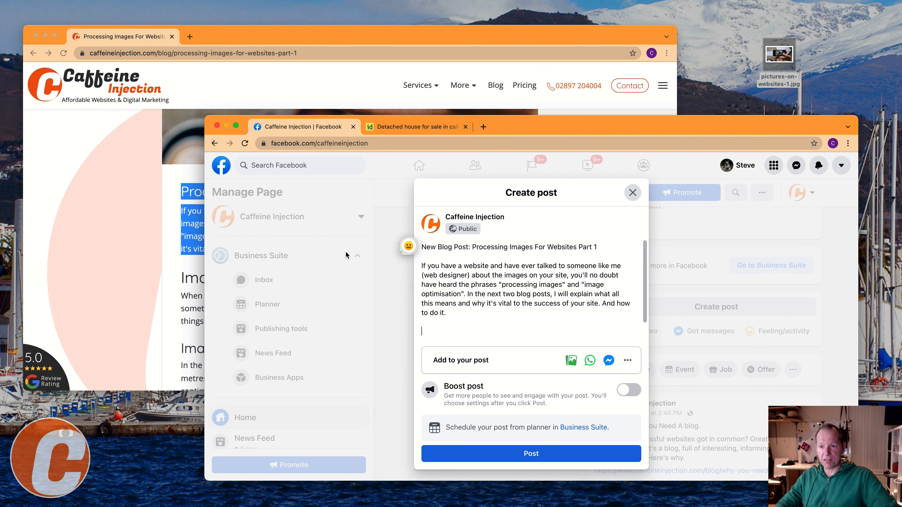
- Copy the full web address of the "Processing Images For Websites Part 1" blog post
{"action": "left_click", "coordinate": [86, 263]}
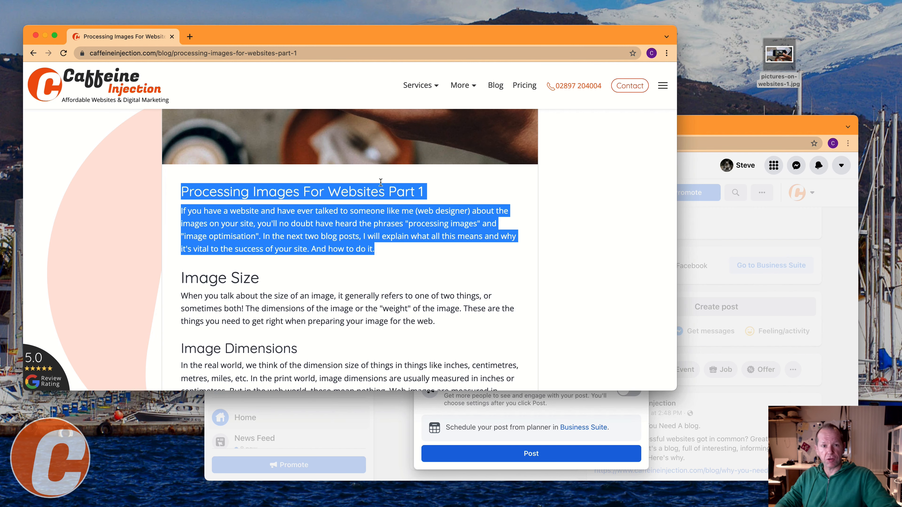
{"action": "left_click", "coordinate": [233, 54]}
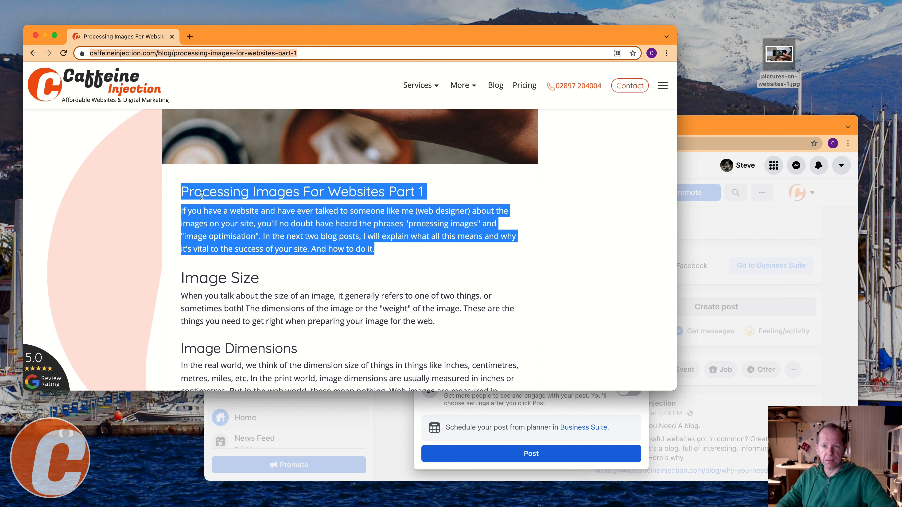
{"action": "left_click", "coordinate": [185, 54]}
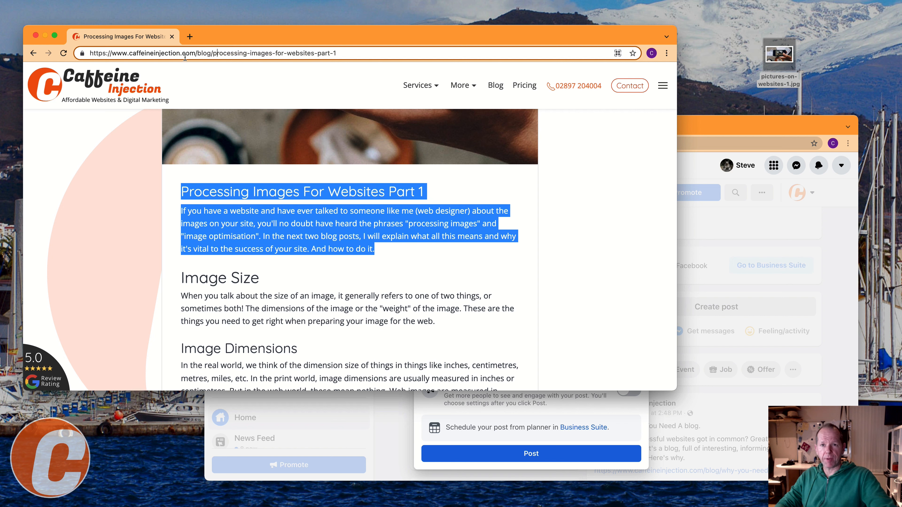
{"action": "triple_click", "coordinate": [214, 54]}
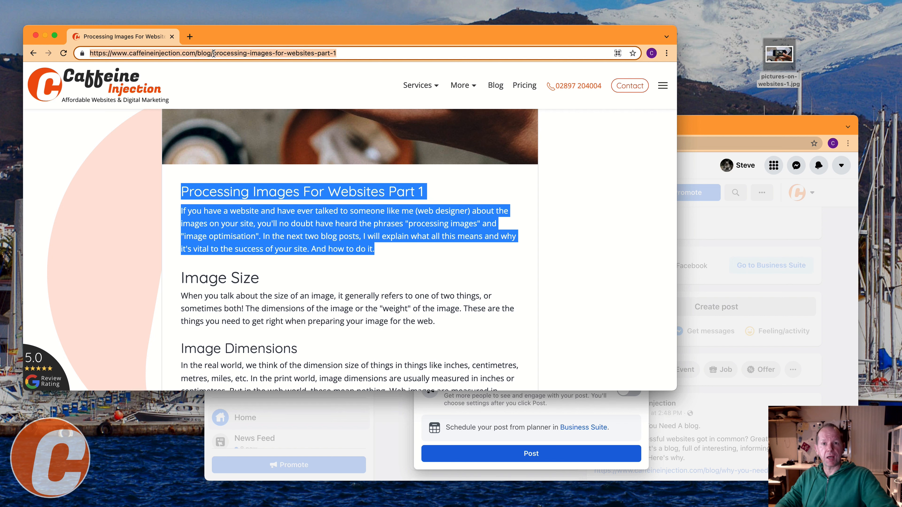
{"action": "right_click", "coordinate": [213, 53]}
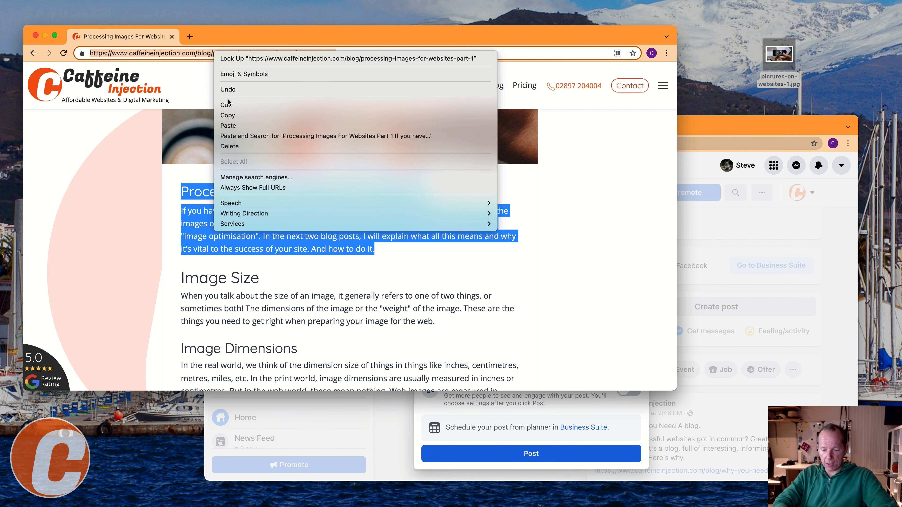
{"action": "left_click", "coordinate": [231, 117]}
- Paste the blog link below the introduction in the Facebook draft, separate it with a blank line, and check the link preview image
{"action": "left_click", "coordinate": [604, 419]}
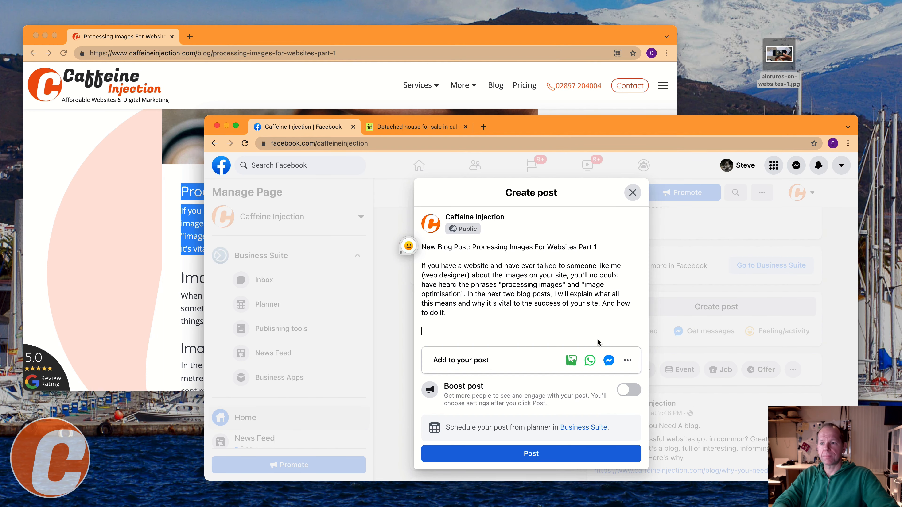
{"action": "right_click", "coordinate": [453, 325]}
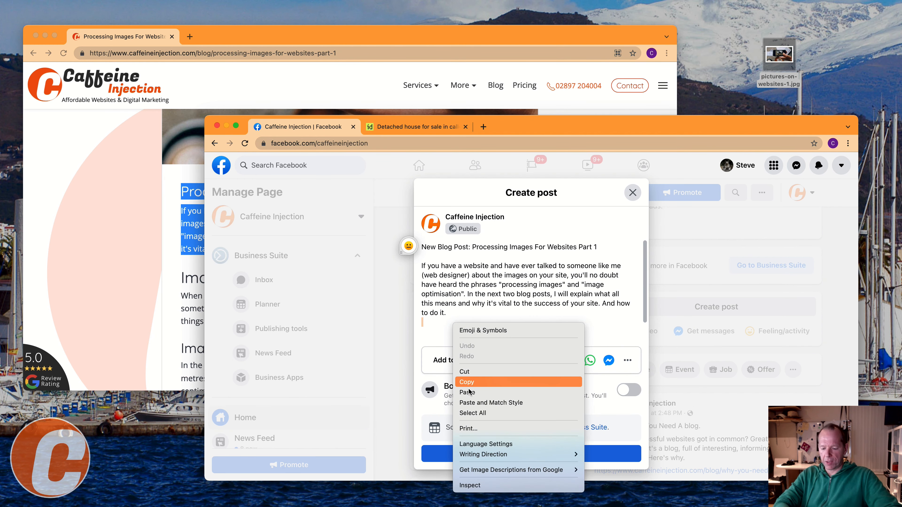
{"action": "left_click", "coordinate": [472, 372]}
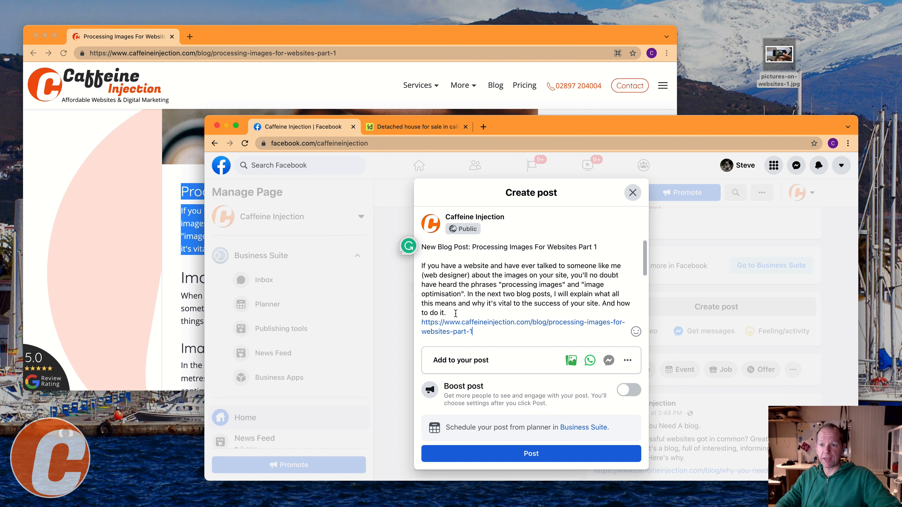
{"action": "left_click", "coordinate": [448, 312]}
{"action": "key", "text": "Return"}
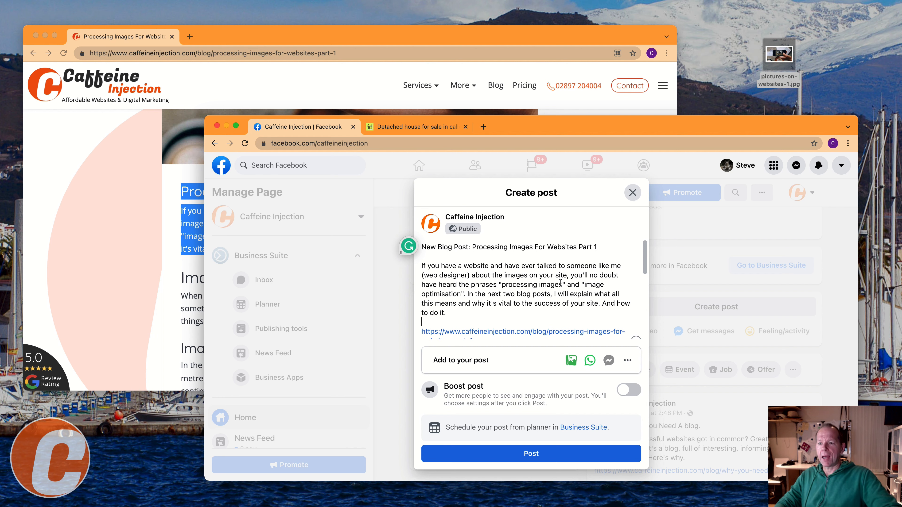
{"action": "scroll", "coordinate": [560, 283], "scroll_direction": "down", "scroll_amount": 6}
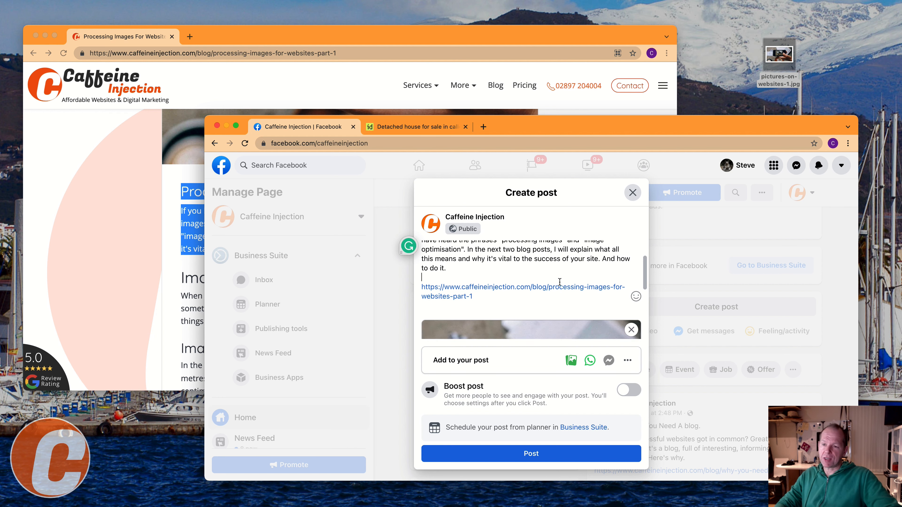
{"action": "scroll", "coordinate": [560, 284], "scroll_direction": "down", "scroll_amount": 2}
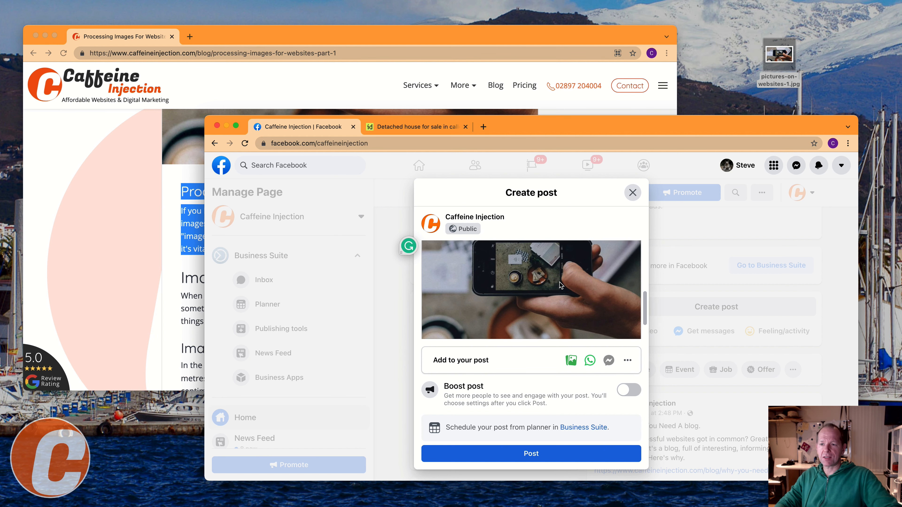
{"action": "scroll", "coordinate": [565, 273], "scroll_direction": "up", "scroll_amount": 2}
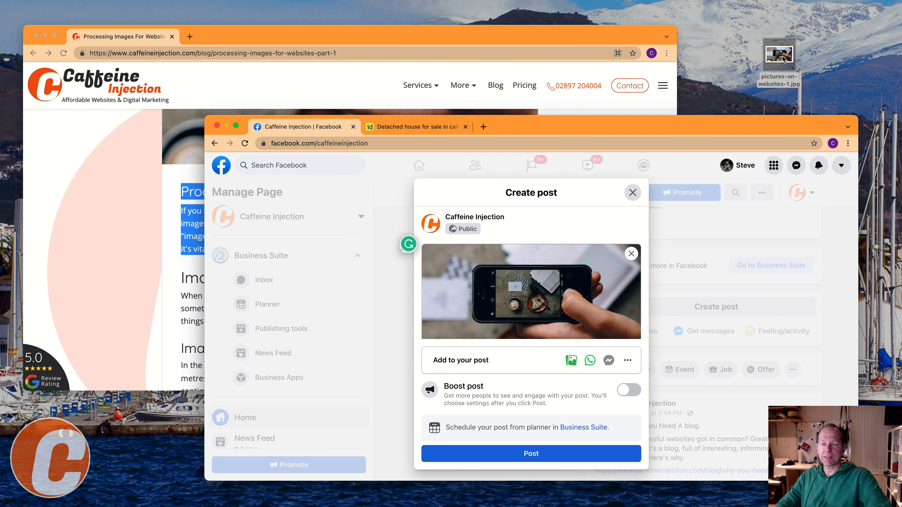
- Attach pictures-on-websites-1.jpg from the desktop to the post draft and place the text cursor after the blog link
{"action": "left_click_drag", "start_coordinate": [782, 56], "coordinate": [558, 304]}
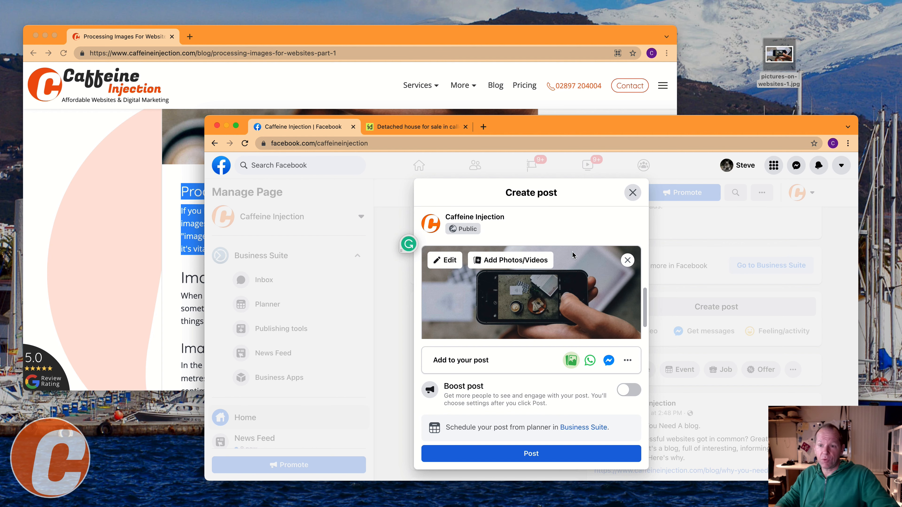
{"action": "left_click", "coordinate": [548, 231]}
{"action": "key", "text": "super+v"}
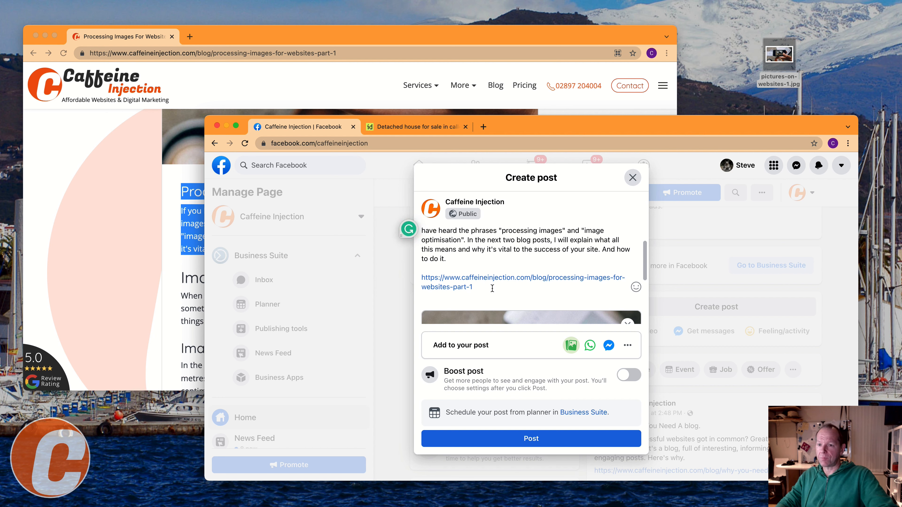
- Add the hashtag #websiteimages below the blog link, separated by a blank line
{"action": "key", "text": "Return"}
{"action": "key", "text": "Return"}
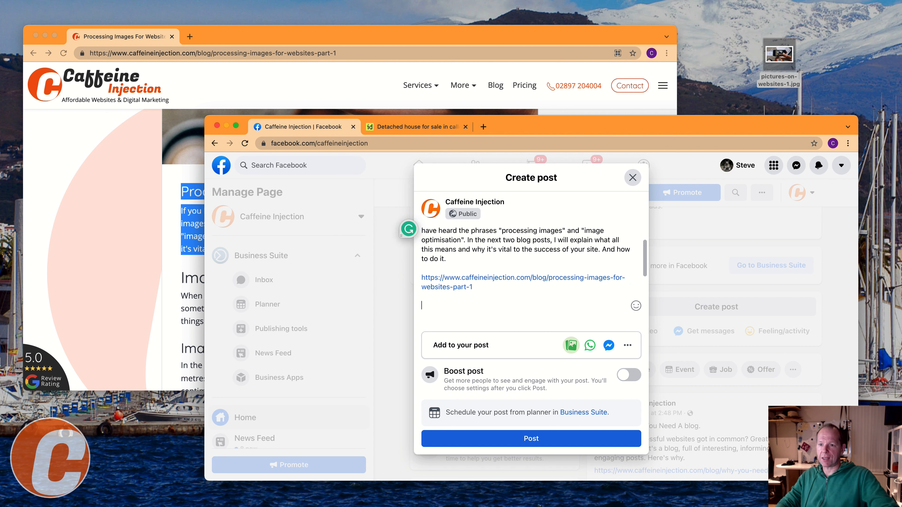
{"action": "type", "text": "c"}
{"action": "key", "text": "BackSpace"}
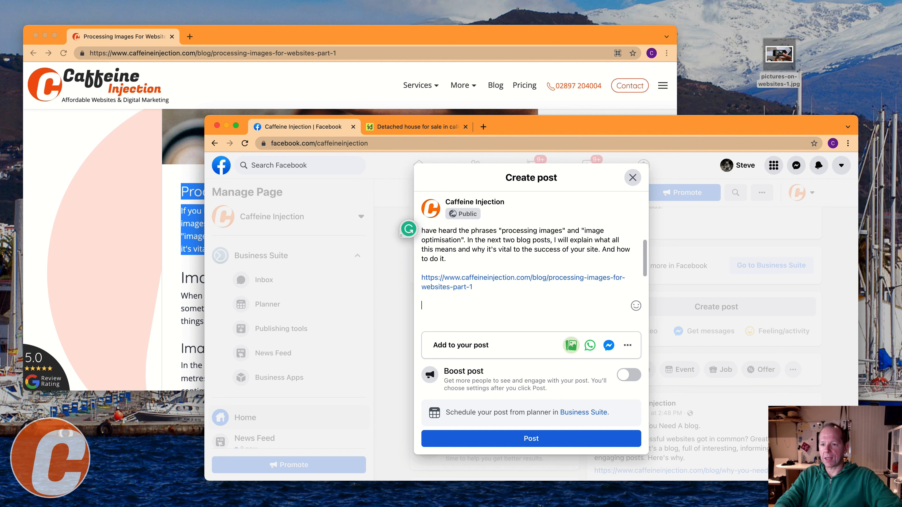
{"action": "type", "text": "#"}
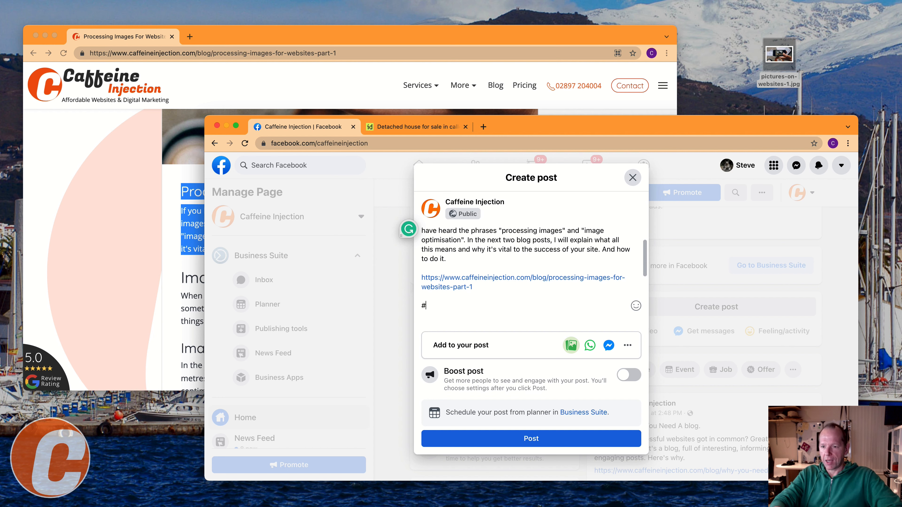
{"action": "type", "text": "website"}
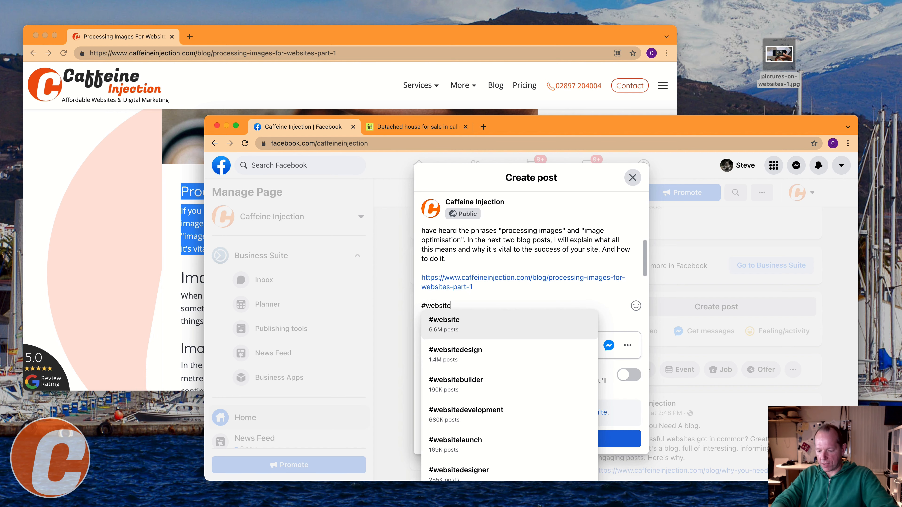
{"action": "type", "text": "images"}
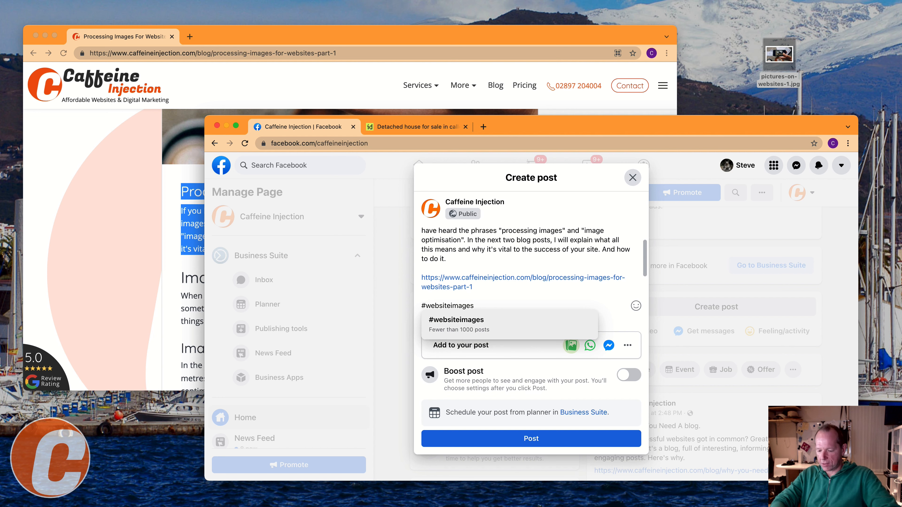
{"action": "left_click", "coordinate": [461, 324]}
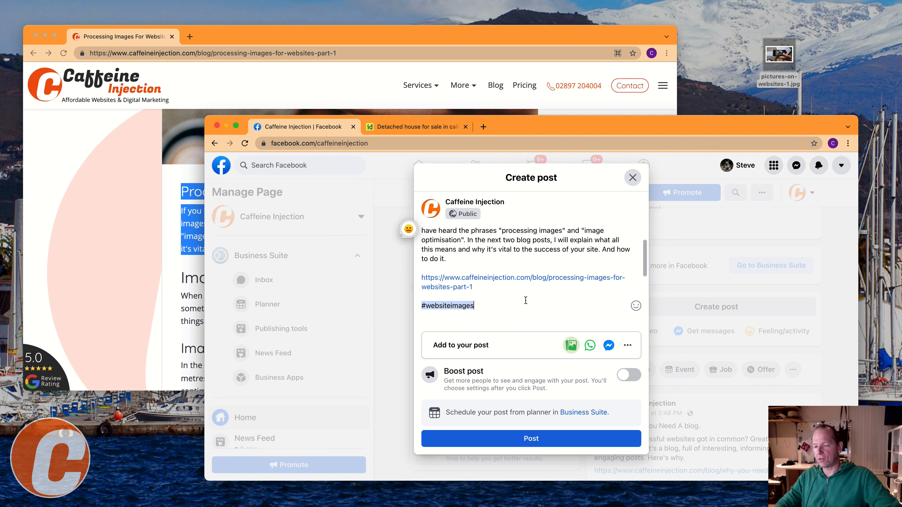
- Review the draft's title, introduction, link, hashtag and image, and publish the post on the page
{"action": "scroll", "coordinate": [527, 301], "scroll_direction": "up", "scroll_amount": 2}
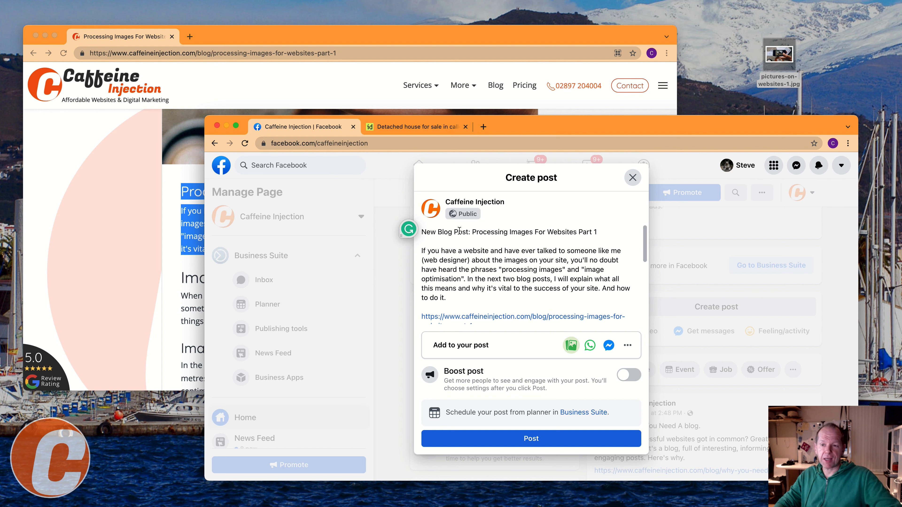
{"action": "scroll", "coordinate": [455, 264], "scroll_direction": "down", "scroll_amount": 2}
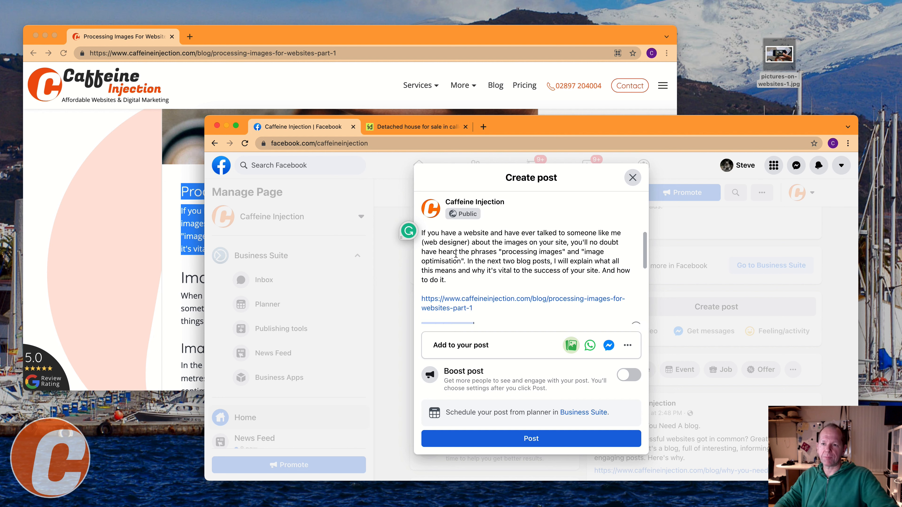
{"action": "scroll", "coordinate": [516, 277], "scroll_direction": "down", "scroll_amount": 5}
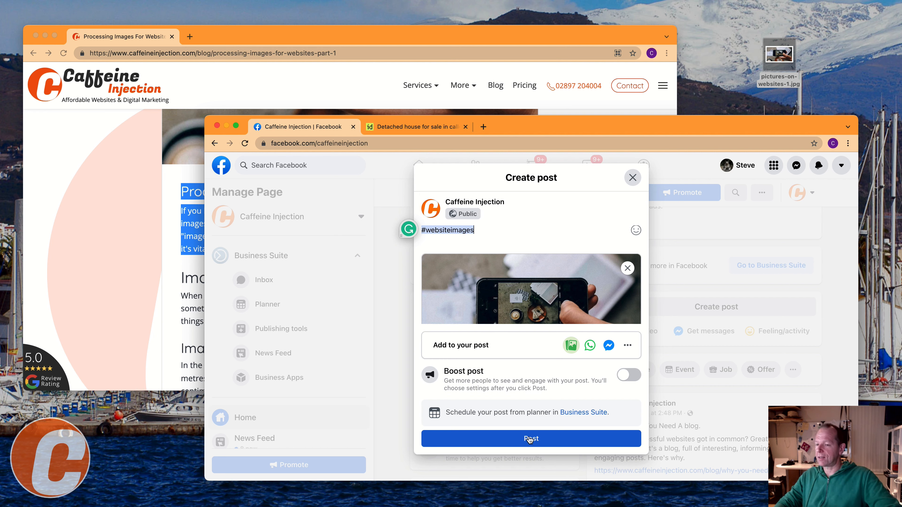
{"action": "left_click", "coordinate": [529, 439]}
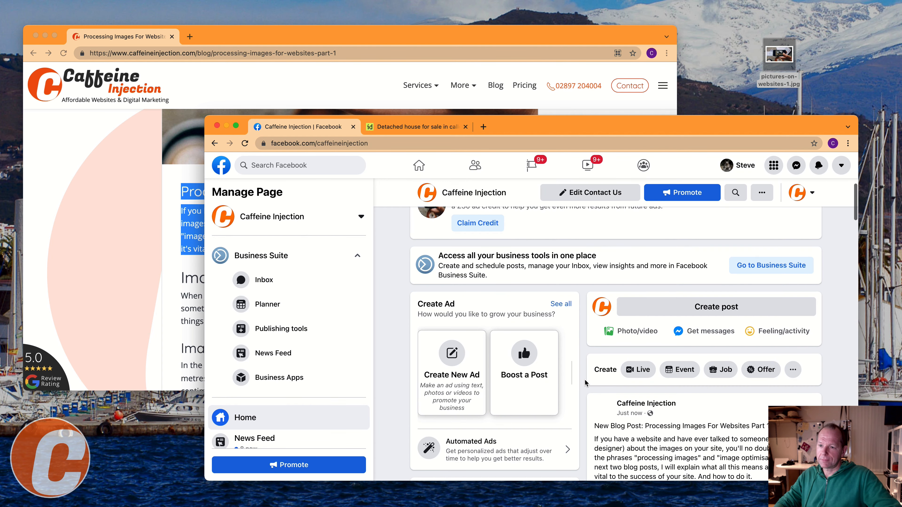
- Examine the published post on the page, including its title, introduction paragraph, link and image
{"action": "scroll", "coordinate": [579, 355], "scroll_direction": "down", "scroll_amount": 5}
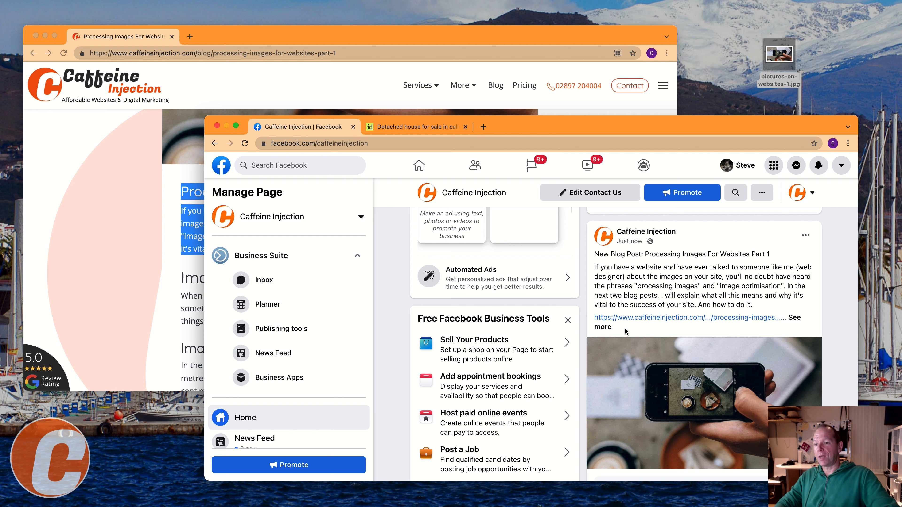
{"action": "scroll", "coordinate": [716, 325], "scroll_direction": "down", "scroll_amount": 2}
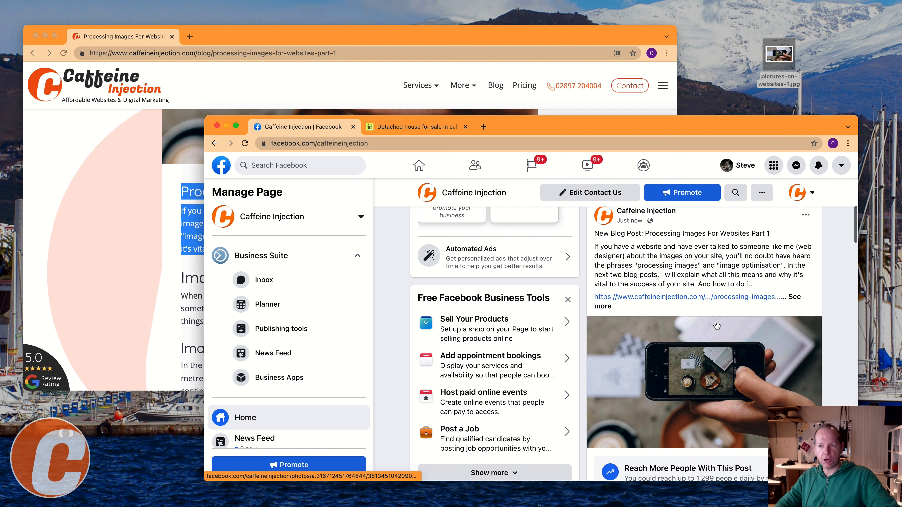
{"action": "scroll", "coordinate": [674, 284], "scroll_direction": "up", "scroll_amount": 2}
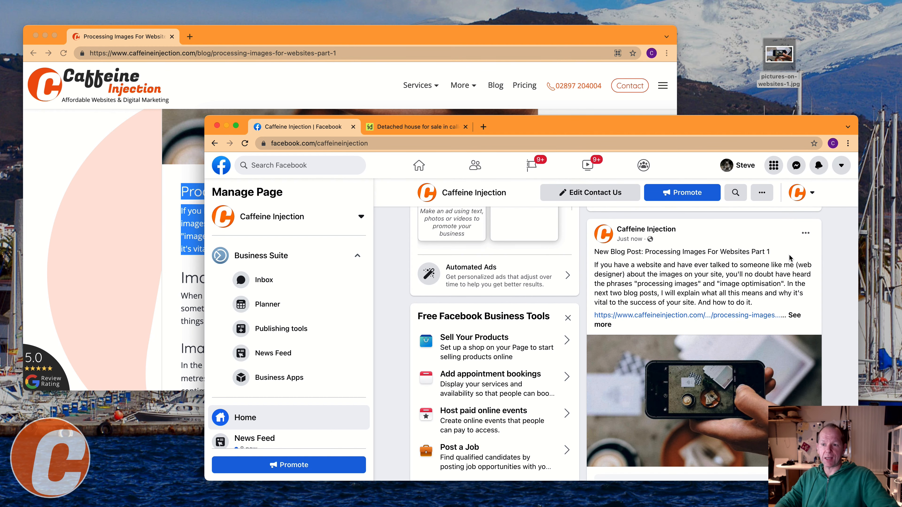
{"action": "left_click_drag", "start_coordinate": [601, 258], "coordinate": [760, 304]}
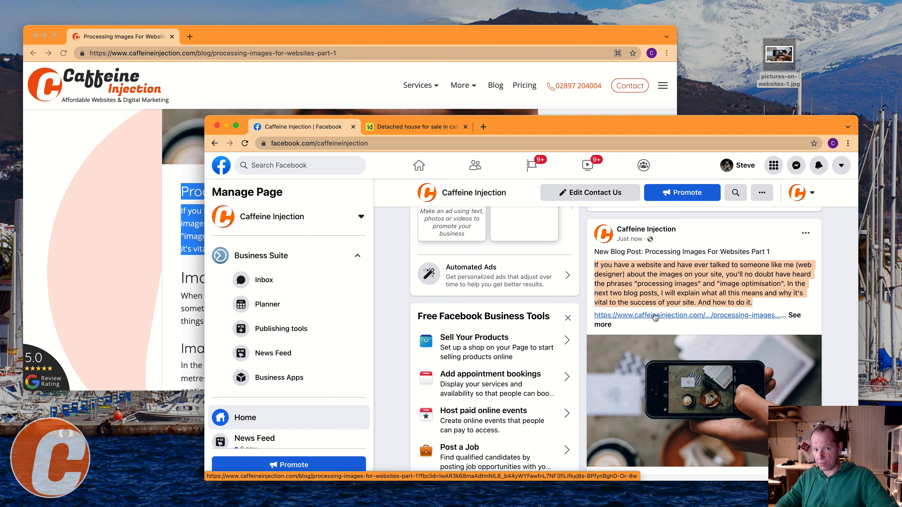
{"action": "left_click", "coordinate": [660, 282]}
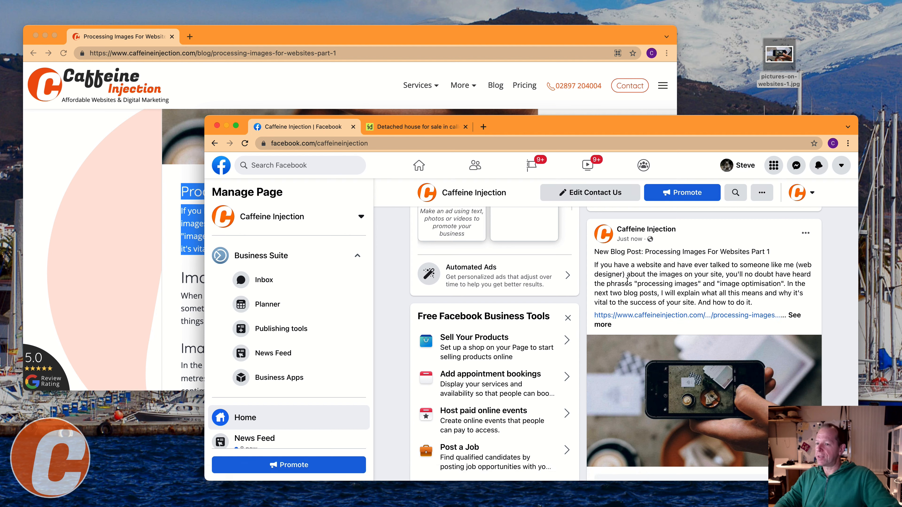
{"action": "left_click_drag", "start_coordinate": [618, 272], "coordinate": [677, 293]}
{"action": "left_click", "coordinate": [607, 268]}
{"action": "left_click_drag", "start_coordinate": [595, 264], "coordinate": [767, 304]}
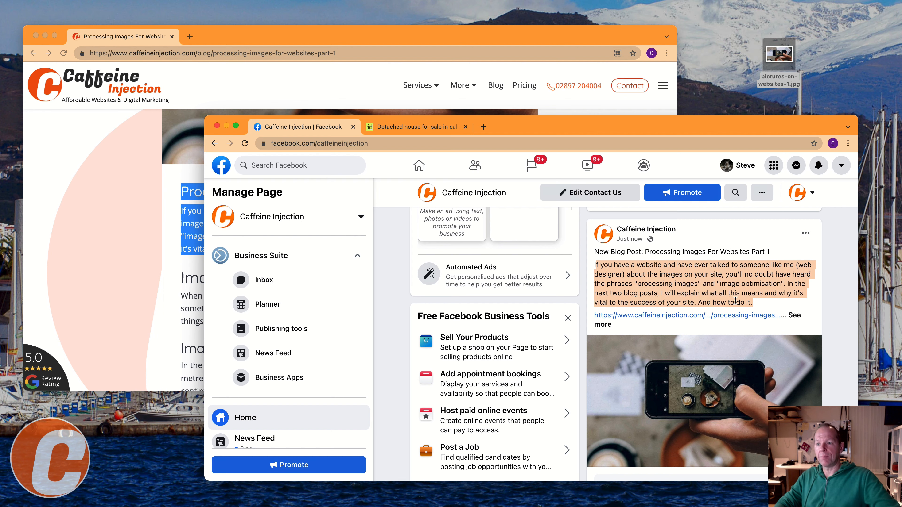
{"action": "left_click", "coordinate": [682, 287]}
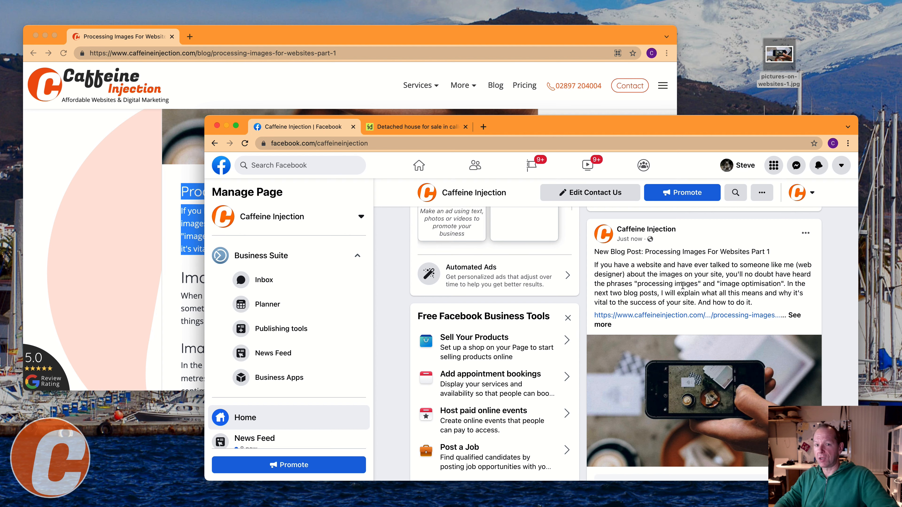
- View the management options for the published post, close them, and recheck its introduction, link and image
{"action": "left_click", "coordinate": [805, 233]}
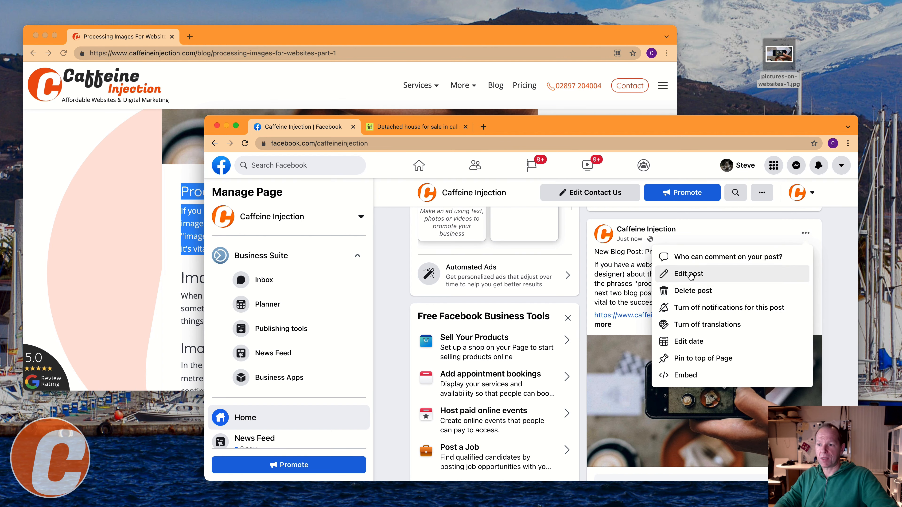
{"action": "left_click", "coordinate": [632, 272]}
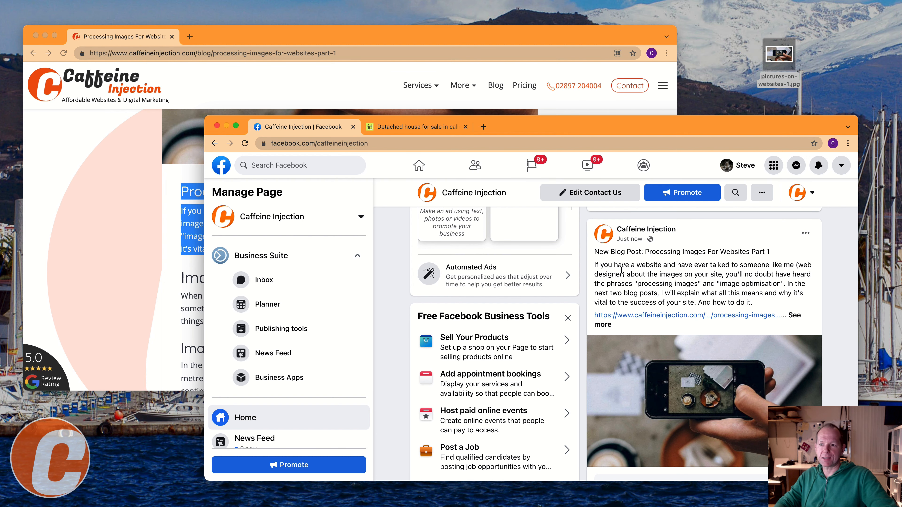
{"action": "left_click_drag", "start_coordinate": [600, 265], "coordinate": [770, 290]}
{"action": "scroll", "coordinate": [770, 290], "scroll_direction": "down", "scroll_amount": 1}
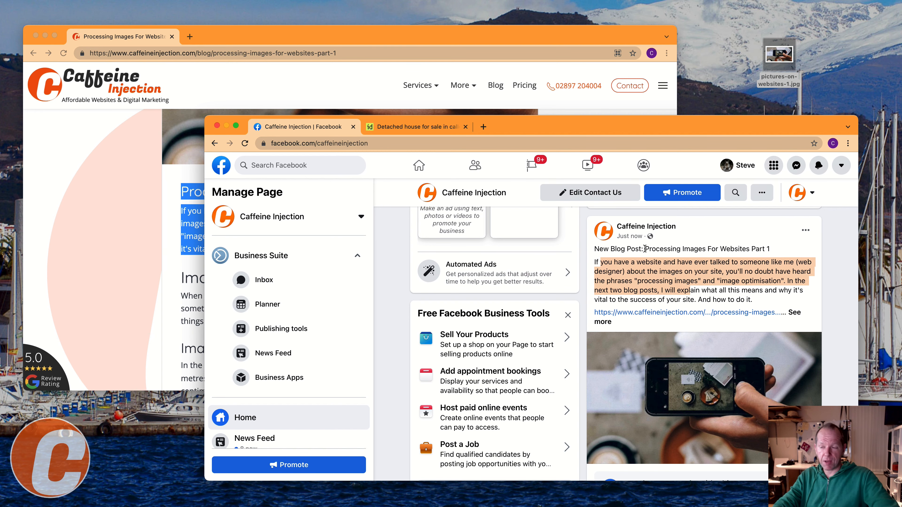
{"action": "scroll", "coordinate": [676, 284], "scroll_direction": "down", "scroll_amount": 3}
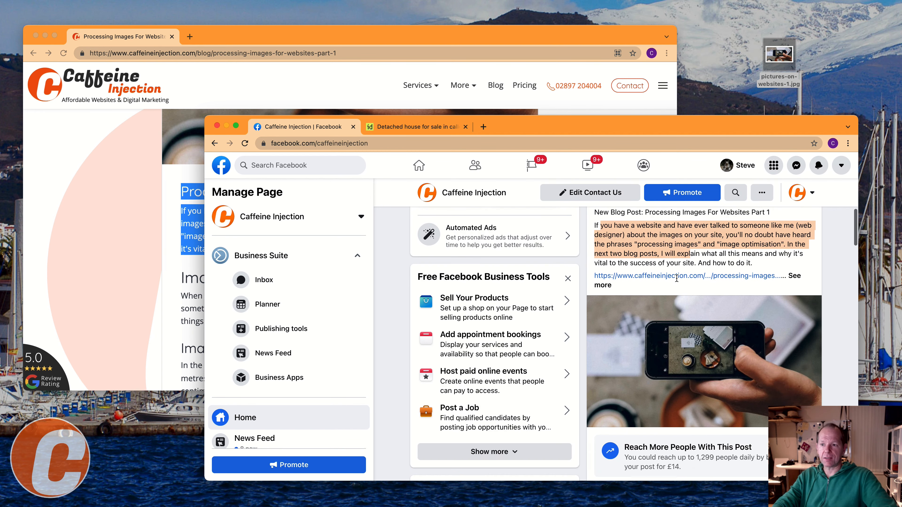
{"action": "scroll", "coordinate": [671, 336], "scroll_direction": "up", "scroll_amount": 2}
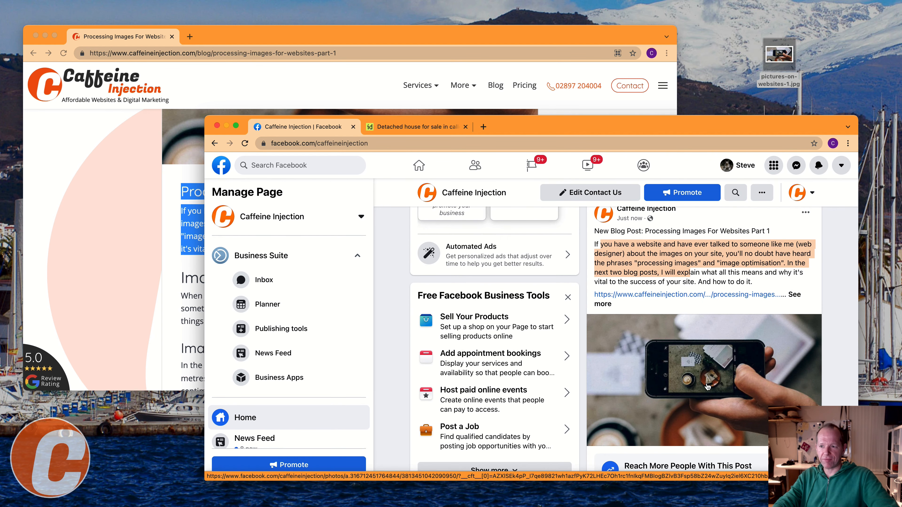
- Bring the original blog page's image into view, open the blog link in the published post and check the page it leads to
{"action": "left_click", "coordinate": [129, 243]}
{"action": "scroll", "coordinate": [270, 246], "scroll_direction": "up", "scroll_amount": 5}
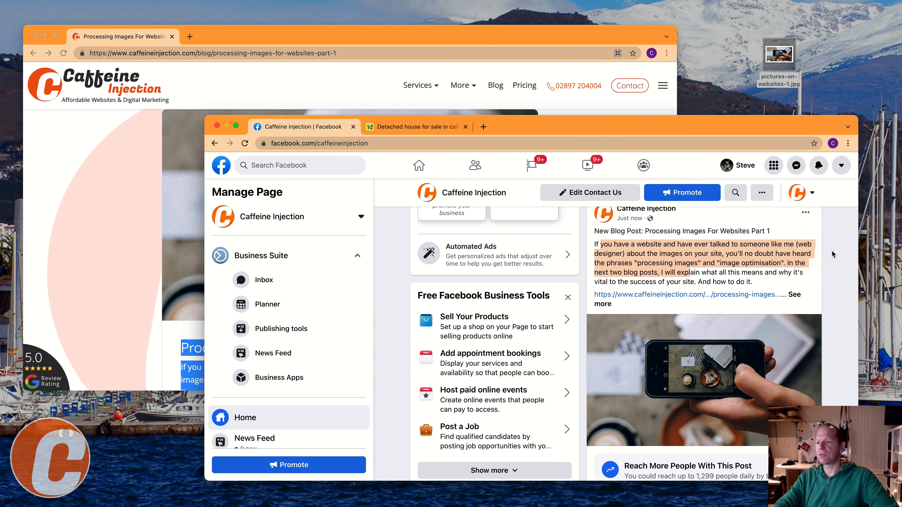
{"action": "left_click", "coordinate": [815, 253]}
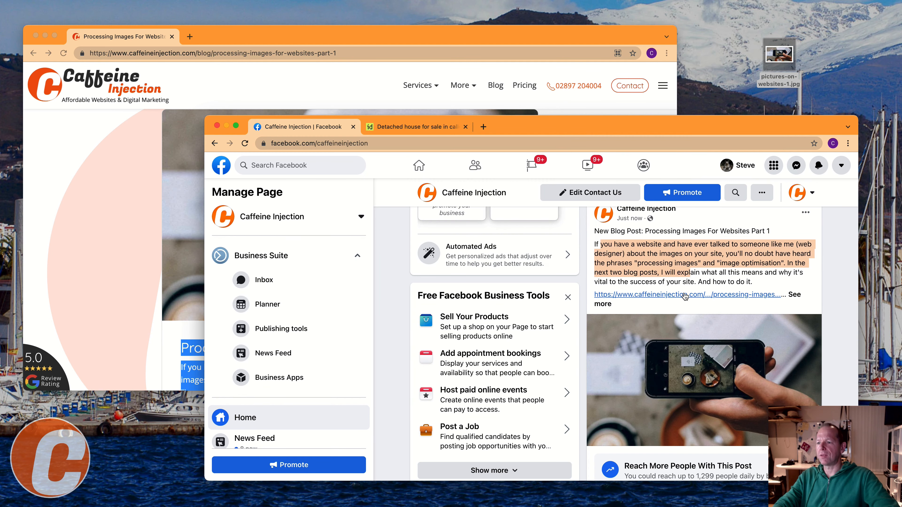
{"action": "left_click", "coordinate": [695, 299]}
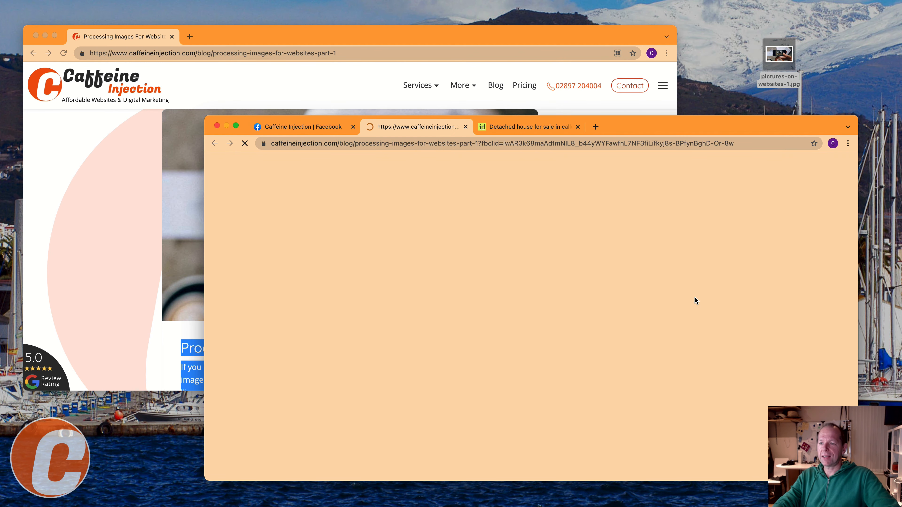
{"action": "scroll", "coordinate": [695, 299], "scroll_direction": "down", "scroll_amount": 5}
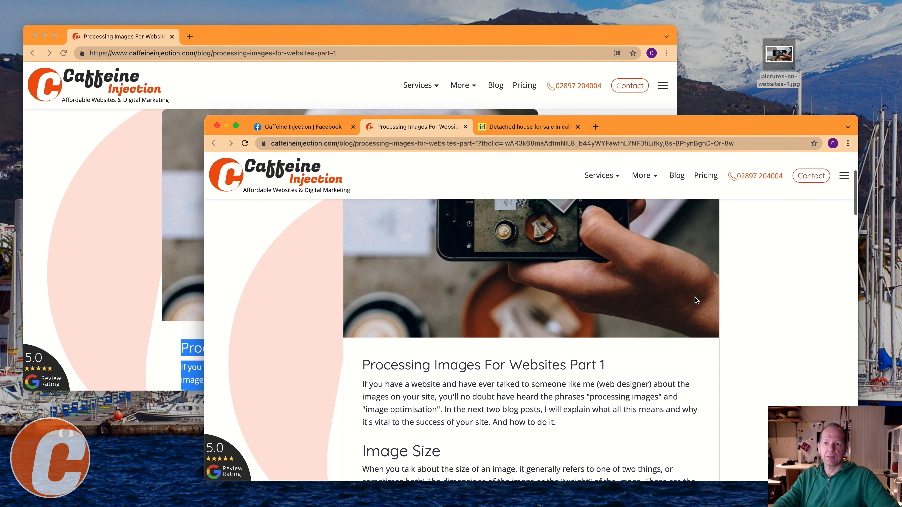
{"action": "scroll", "coordinate": [695, 298], "scroll_direction": "up", "scroll_amount": 5}
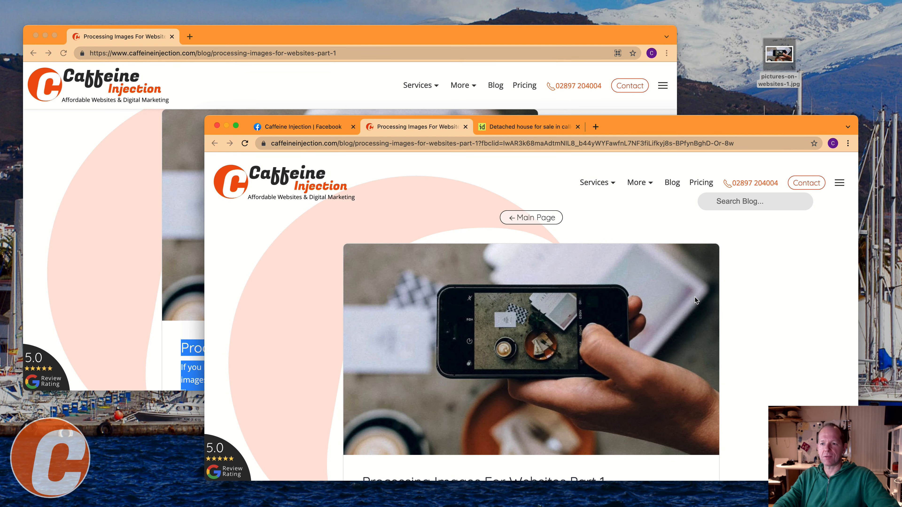